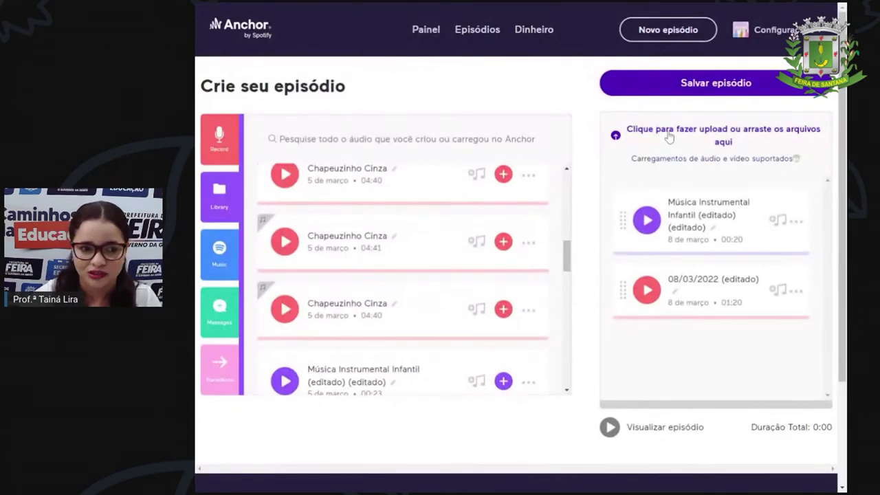
# Save the assembled episode and title it "Cinderela - Pró" followed by the teacher's first name
pyautogui.click(673, 93)
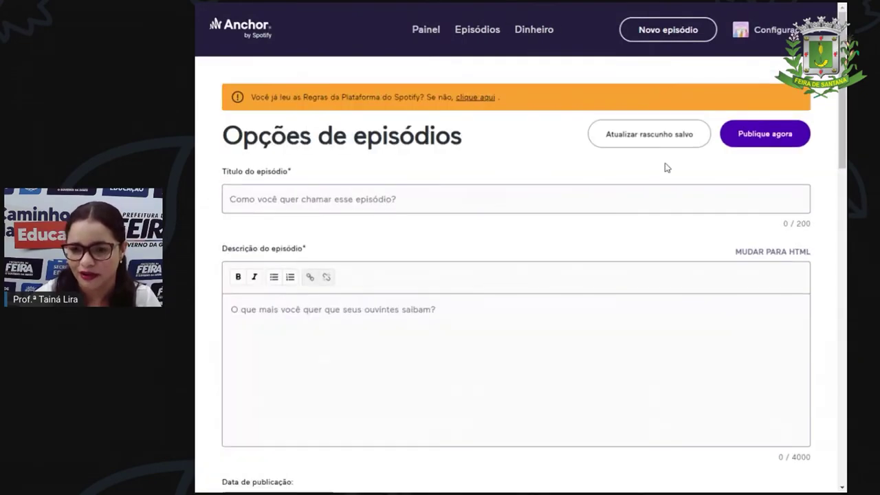
pyautogui.click(311, 195)
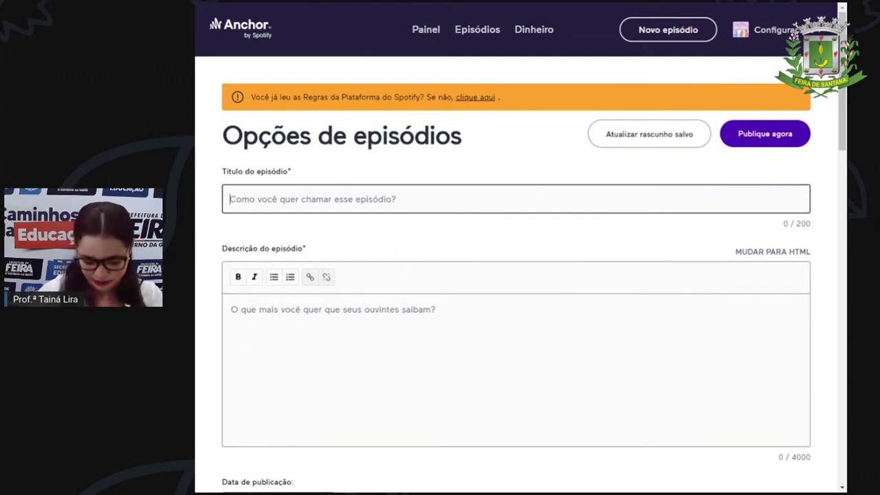
pyautogui.write('Cind')
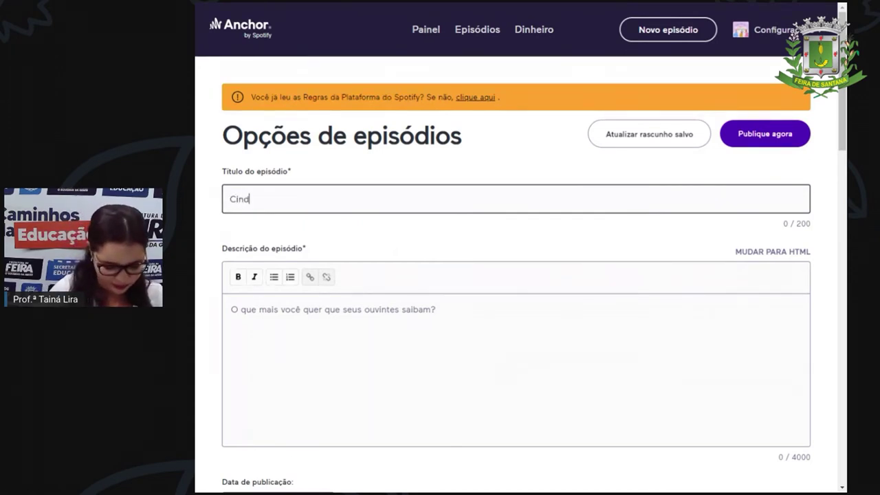
pyautogui.write('erela - ')
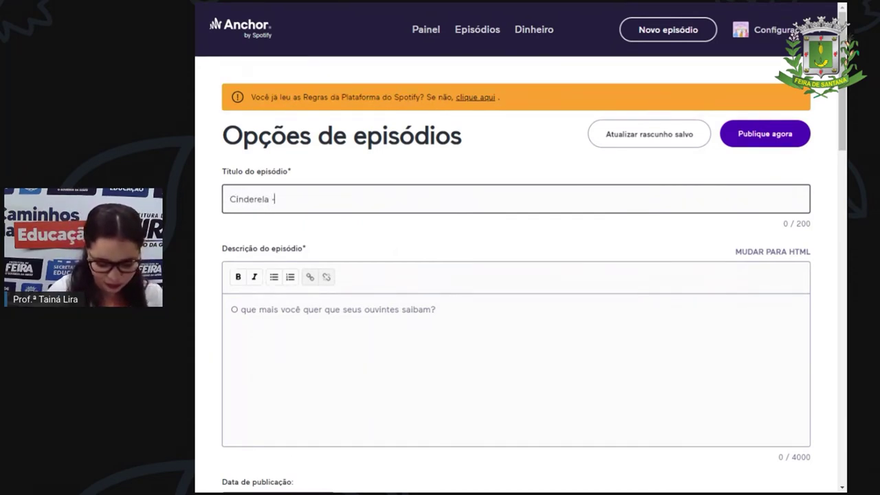
pyautogui.write('Pró Tainá')
# Enter the episode description "A bela história da Cinderela."
pyautogui.click(232, 310)
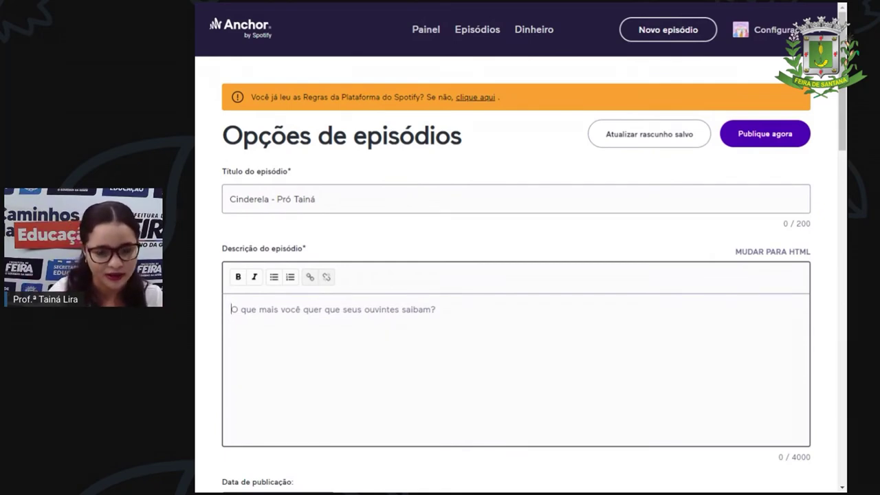
pyautogui.write('A ')
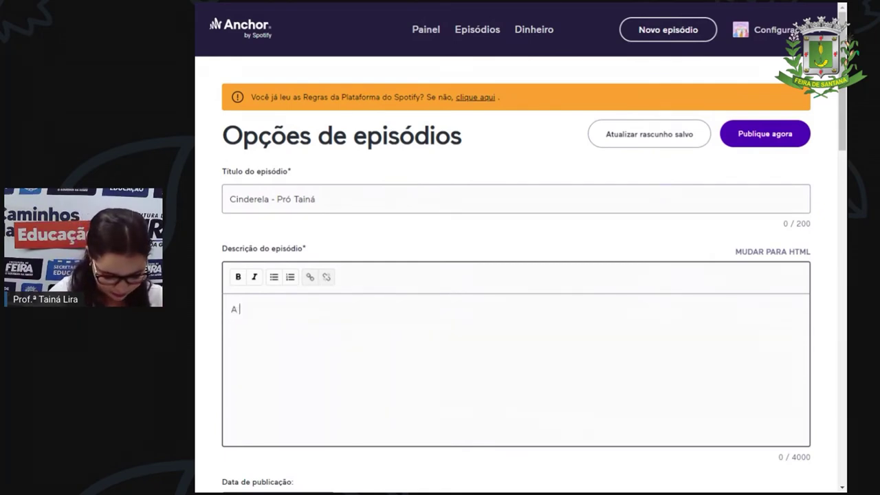
pyautogui.write('bela hist')
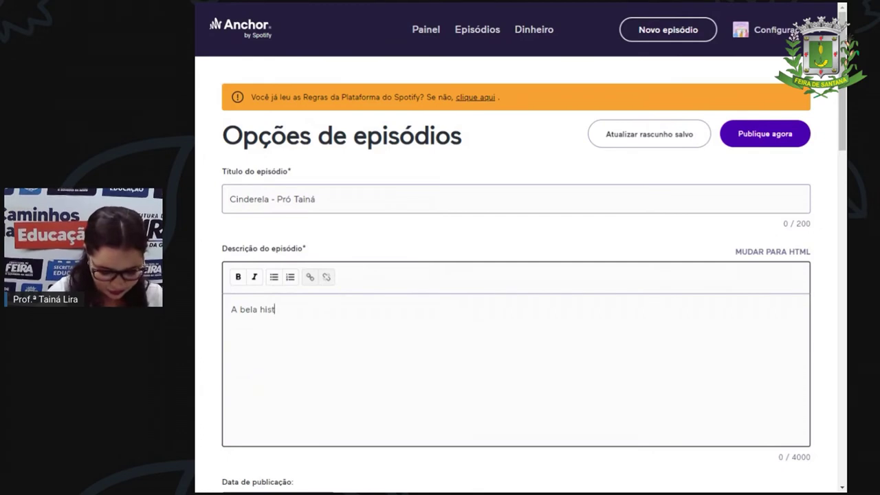
pyautogui.write('ória da ')
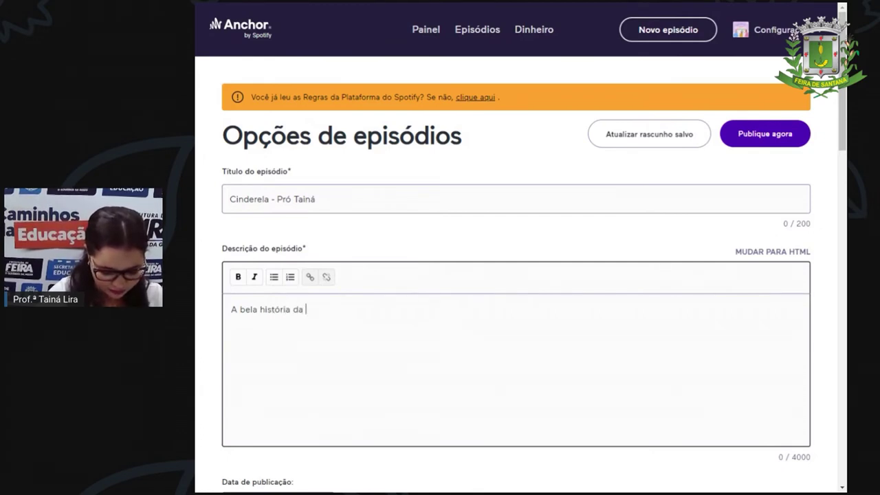
pyautogui.write('Cinderela.')
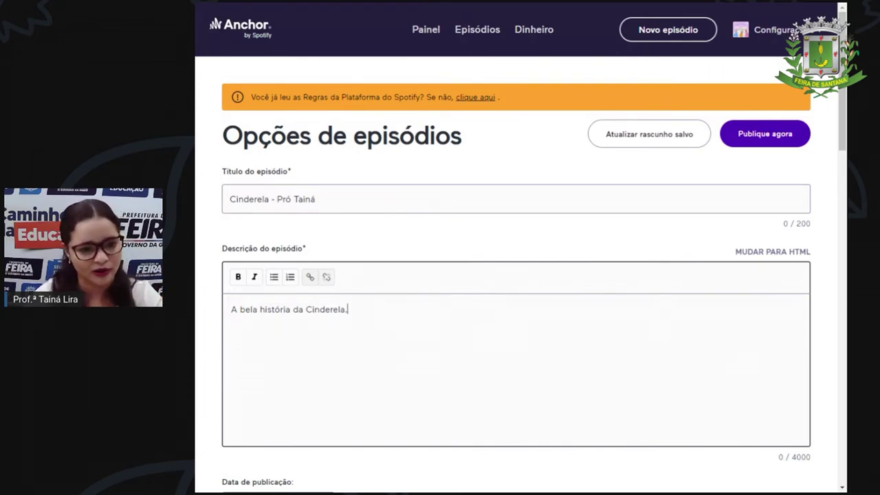
# Set both the season number and the episode number to 1 in the episode's optional customization
pyautogui.scroll(-3, 418, 412)
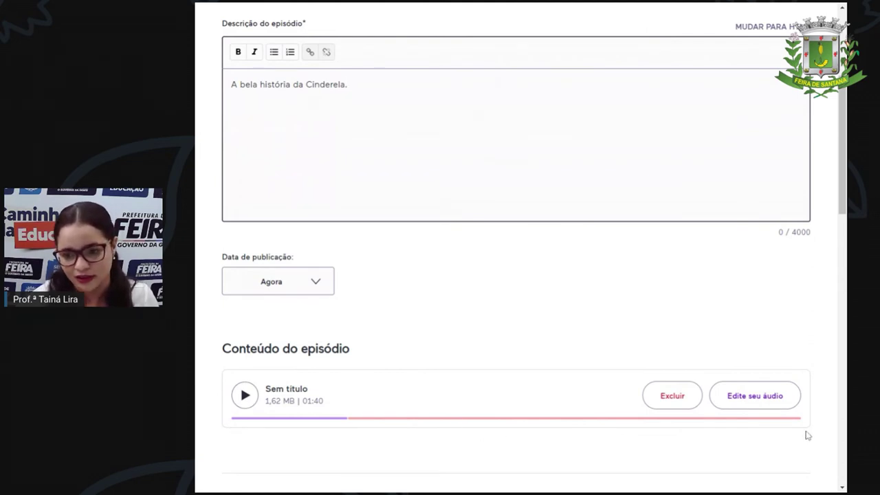
pyautogui.scroll(-5, 634, 420)
pyautogui.scroll(-3, 620, 419)
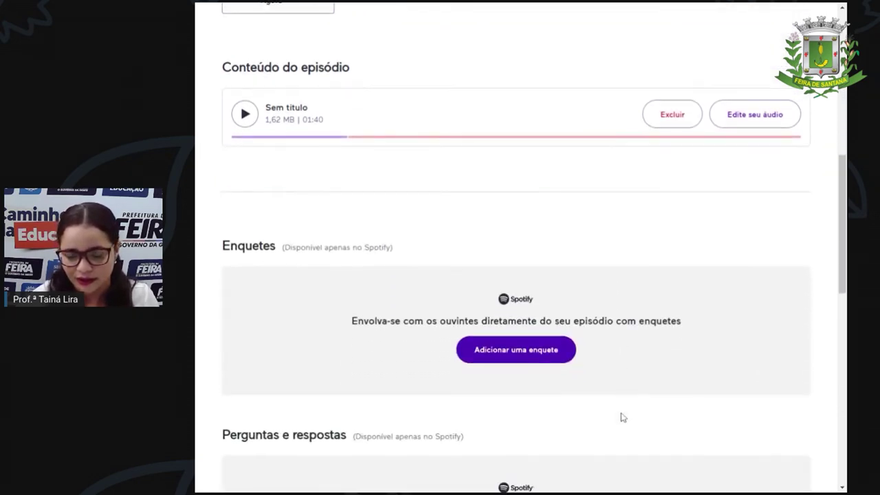
pyautogui.scroll(-10, 622, 416)
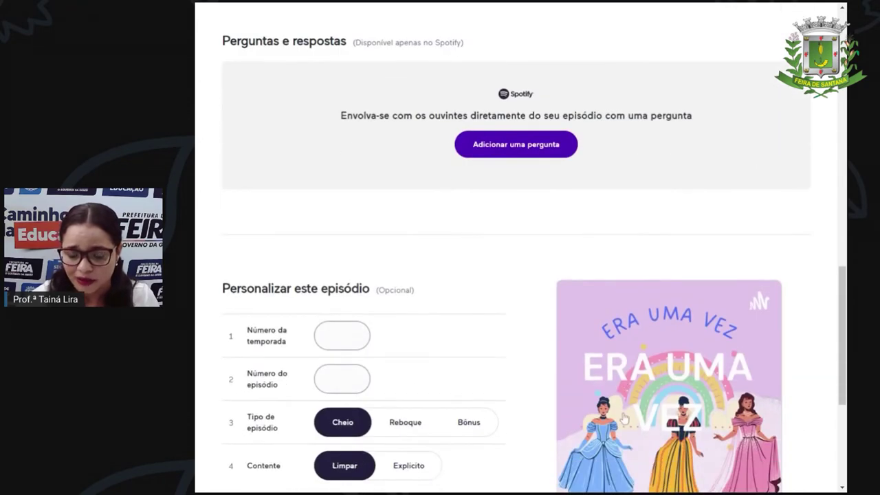
pyautogui.scroll(-6, 763, 363)
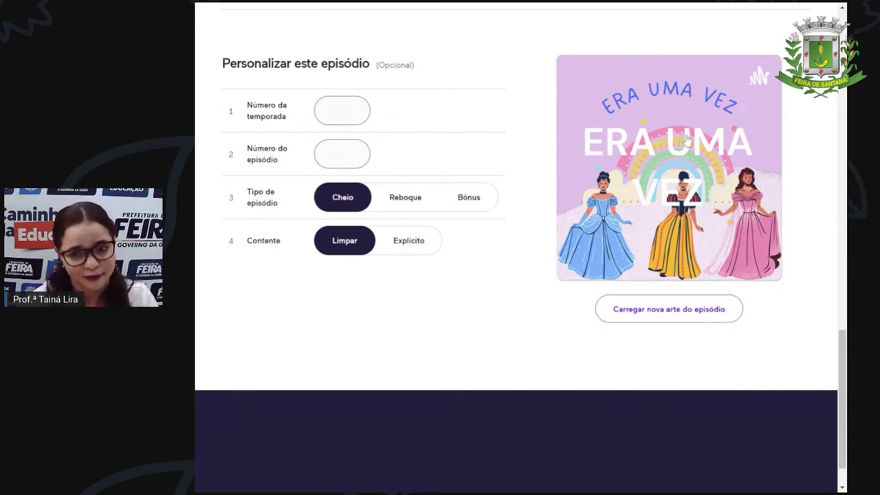
pyautogui.click(342, 111)
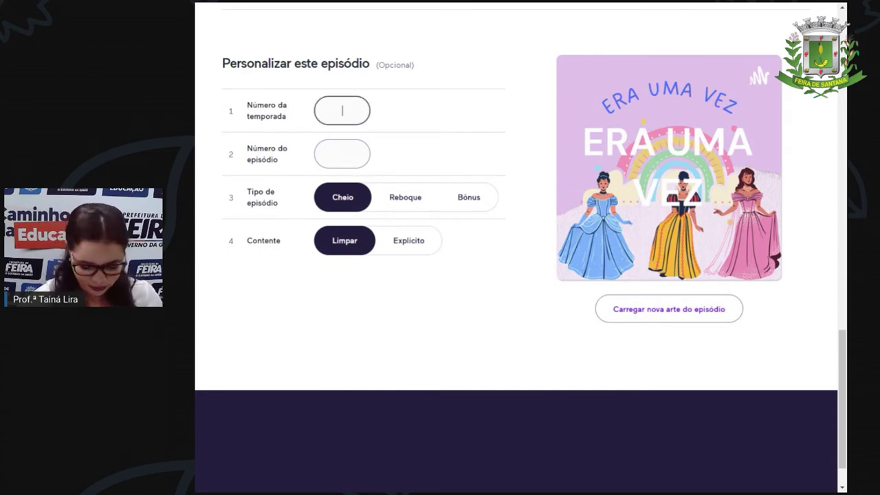
pyautogui.write('1')
pyautogui.press('Tab')
pyautogui.write('1')
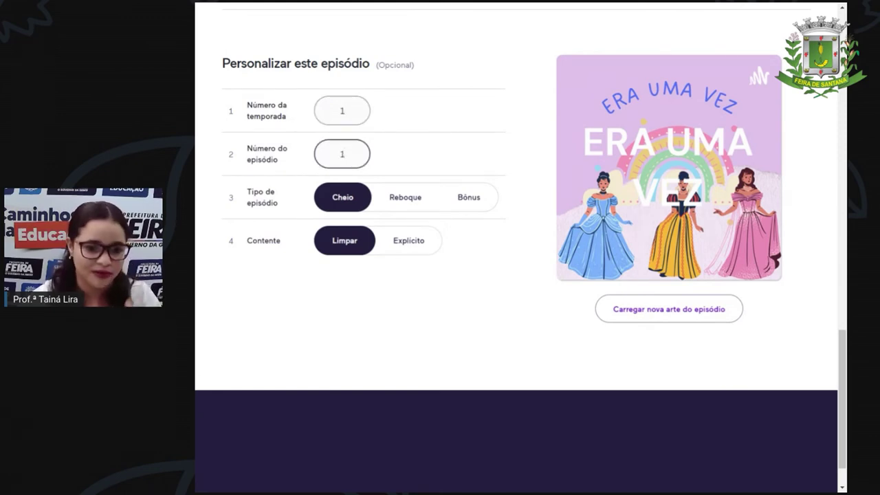
# Publish the episode now and continue through the podcast setup with the existing name, category and language
pyautogui.scroll(4, 544, 344)
pyautogui.scroll(10, 526, 342)
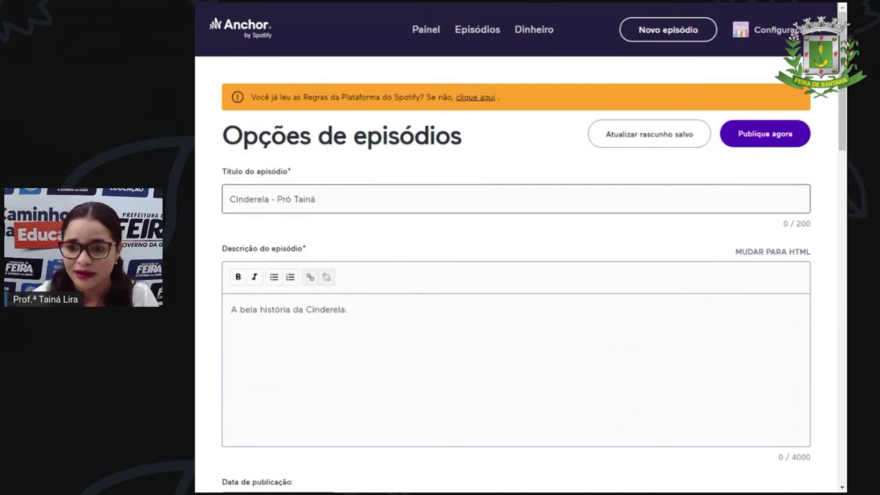
pyautogui.click(743, 149)
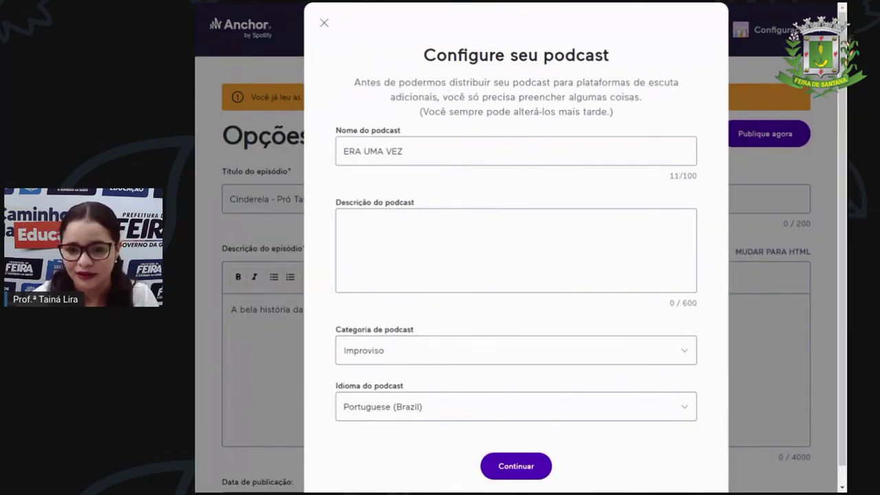
pyautogui.click(509, 473)
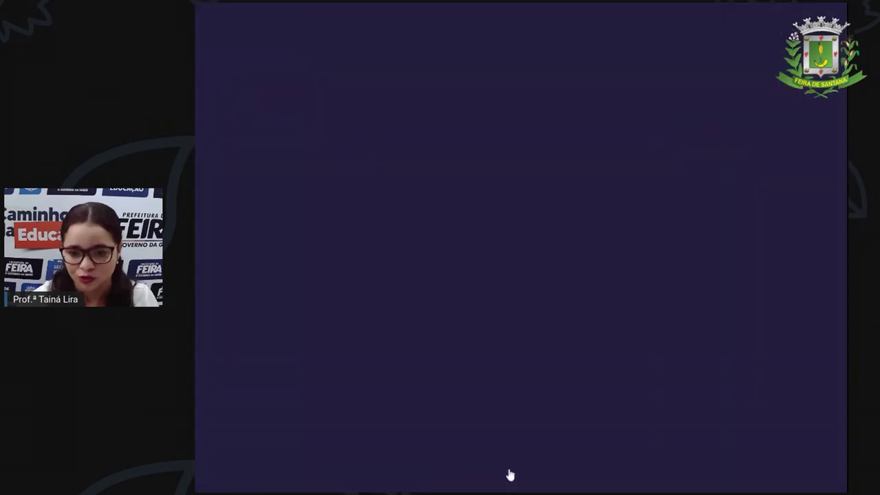
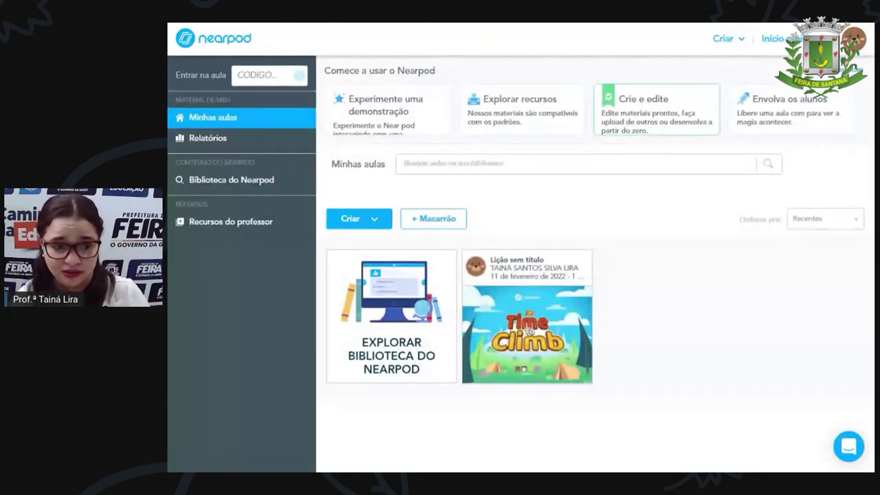
# Switch to Nearpod and create a new quick-start activity of the type Hora de escalar
pyautogui.moveTo(551, 311)
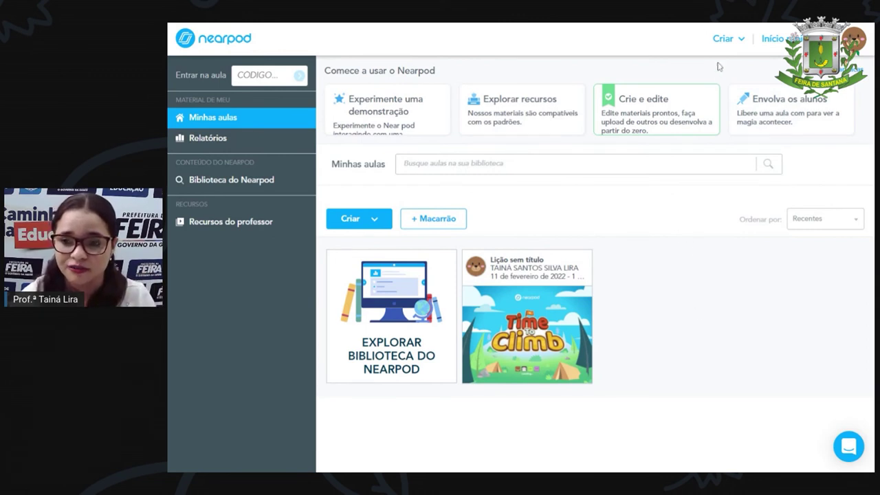
pyautogui.click(734, 47)
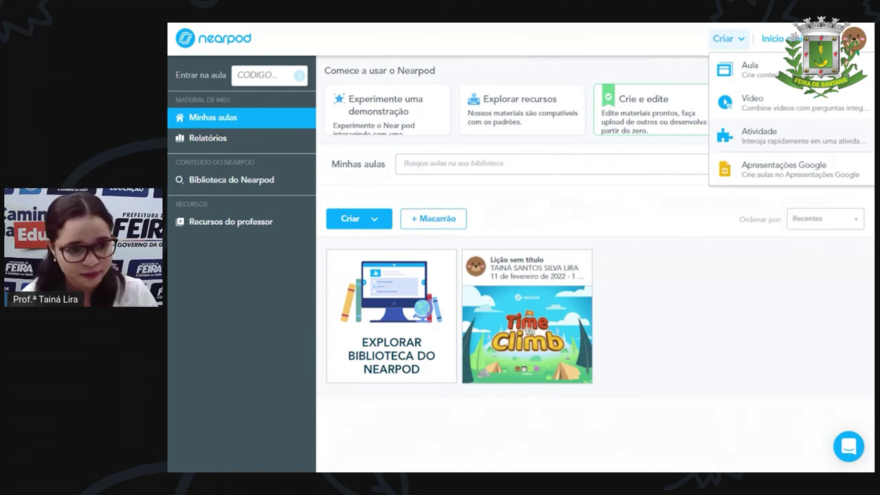
pyautogui.click(747, 143)
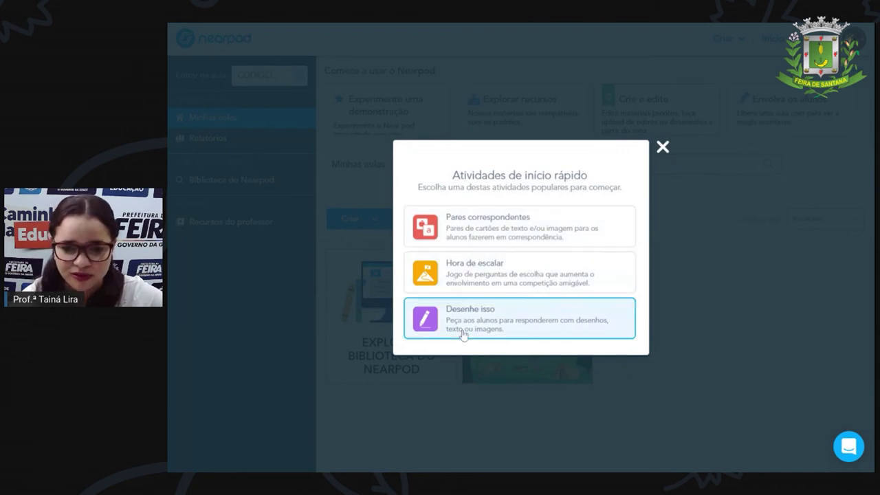
pyautogui.click(449, 281)
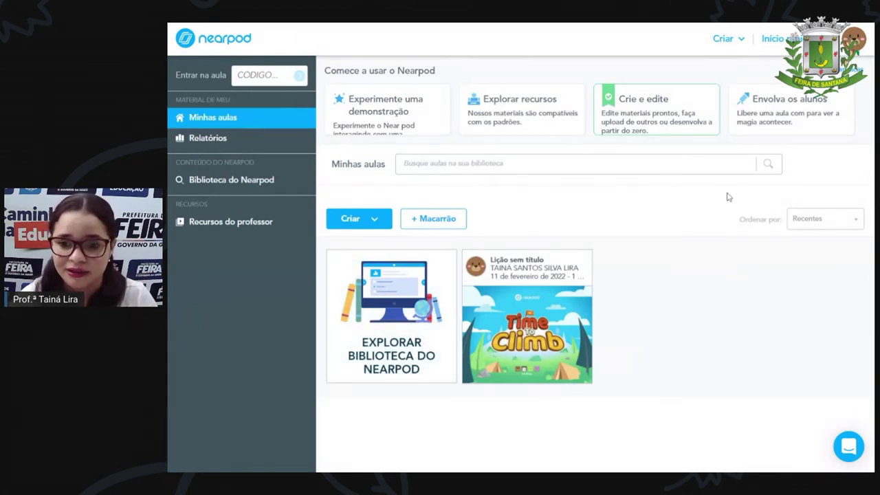
# Enter "Personagem que sempre aparece nas fábulas" as the text of the first quiz question
pyautogui.click(678, 122)
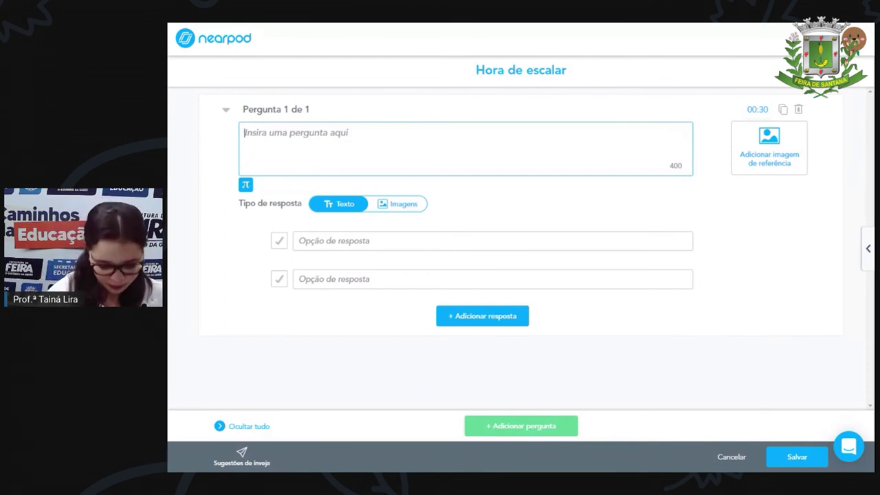
pyautogui.write('Personag')
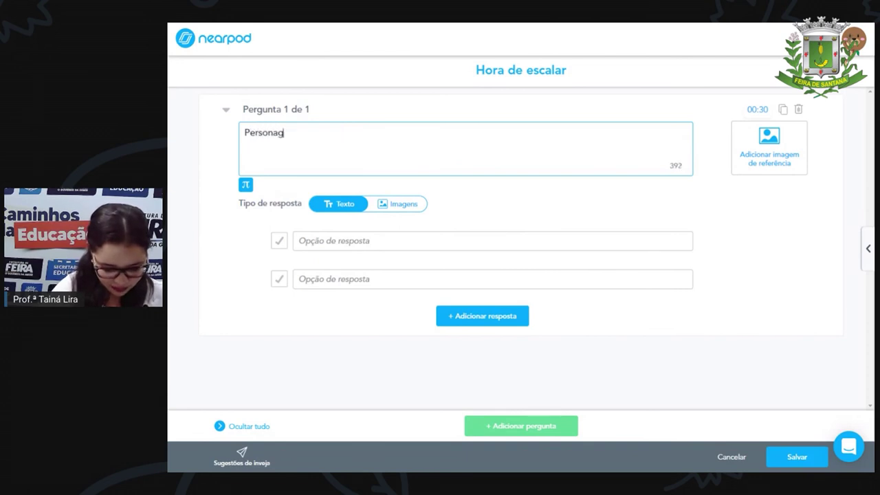
pyautogui.write('em que a')
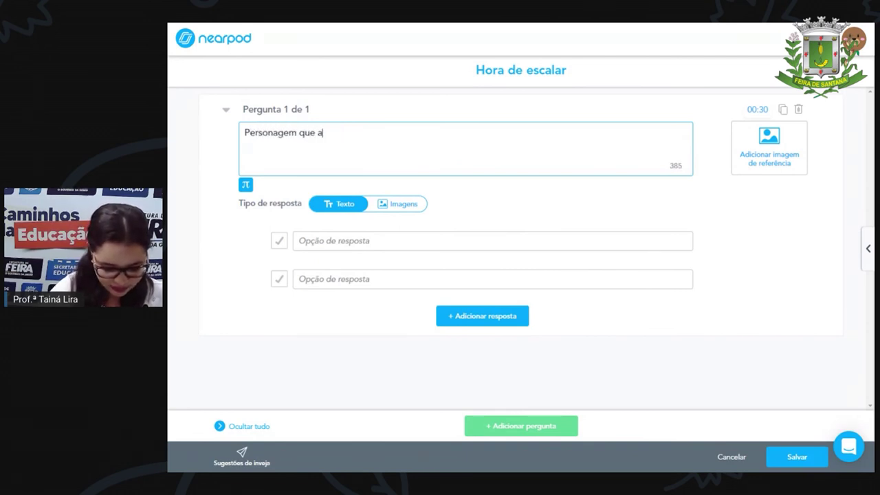
pyautogui.write('parece no')
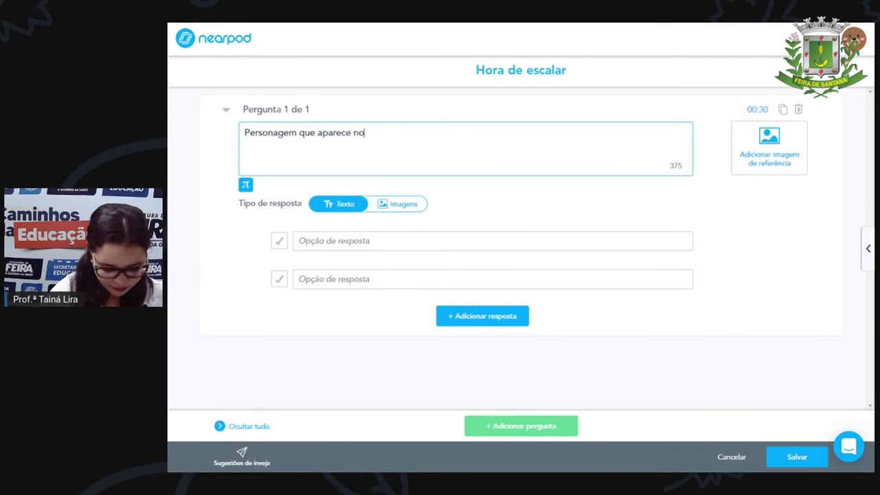
pyautogui.press('BackSpace')
pyautogui.write('as')
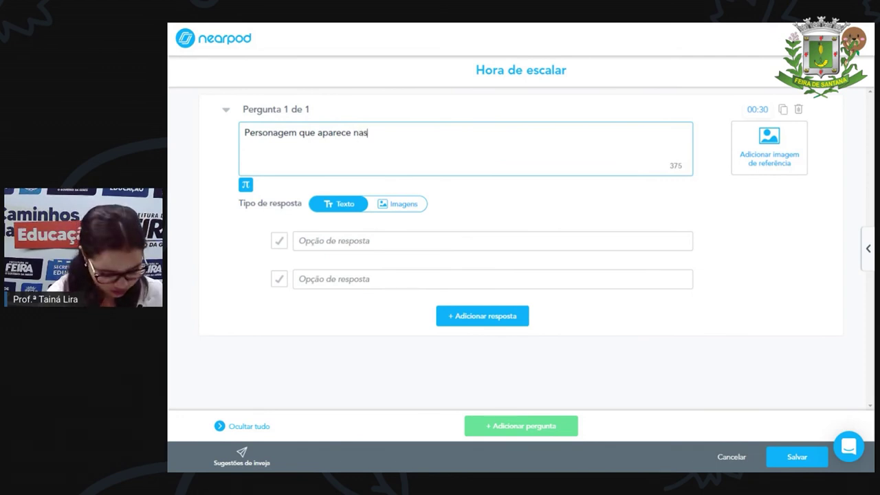
pyautogui.press('BackSpace')
pyautogui.press('BackSpace')
pyautogui.press('BackSpace')
pyautogui.press('BackSpace')
pyautogui.press('BackSpace')
pyautogui.press('BackSpace')
pyautogui.press('BackSpace')
pyautogui.press('BackSpace')
pyautogui.press('BackSpace')
pyautogui.press('BackSpace')
pyautogui.press('BackSpace')
pyautogui.press('BackSpace')
pyautogui.press('BackSpace')
pyautogui.press('BackSpace')
pyautogui.press('BackSpace')
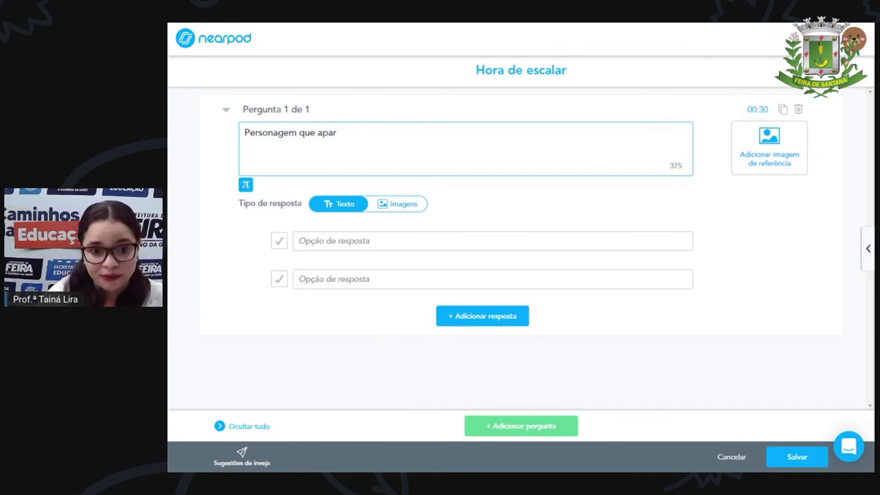
pyautogui.write('que sempre aparece nas fábulas')
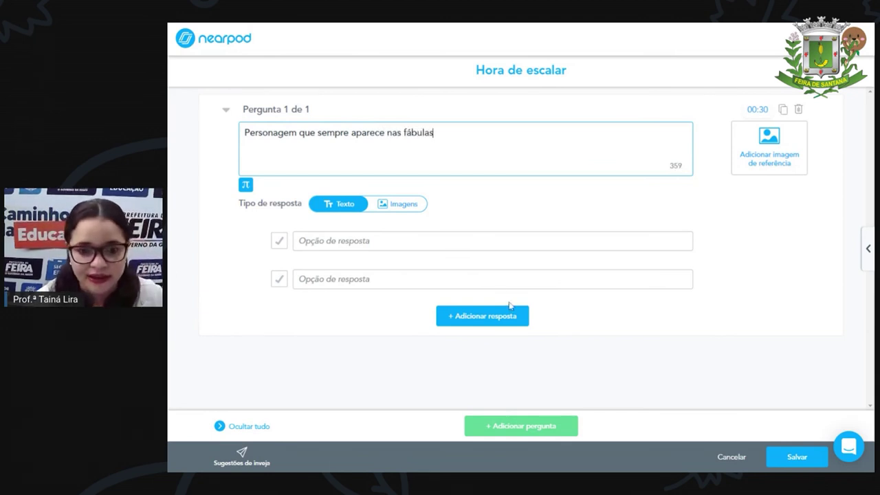
# Add the text answers "Animais" and "Pessoas" to the question and mark "Animais" as correct
pyautogui.click(440, 241)
pyautogui.write('Animais')
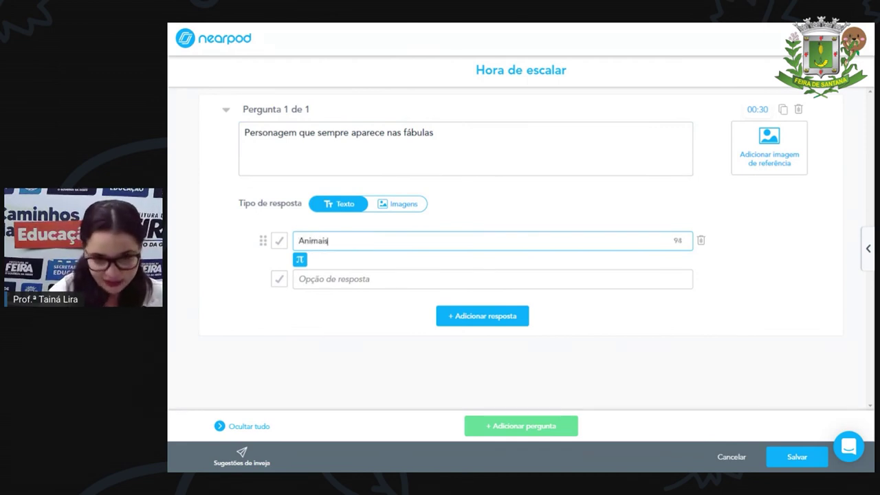
pyautogui.click(413, 279)
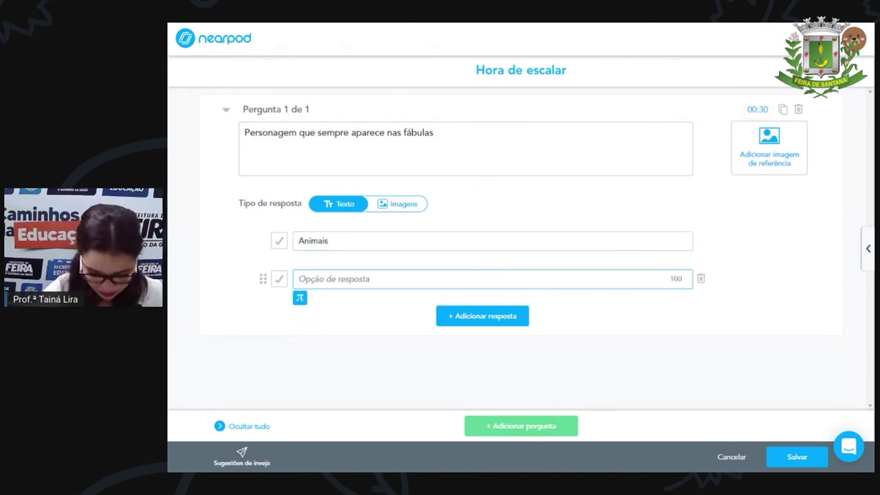
pyautogui.write('Pessoas')
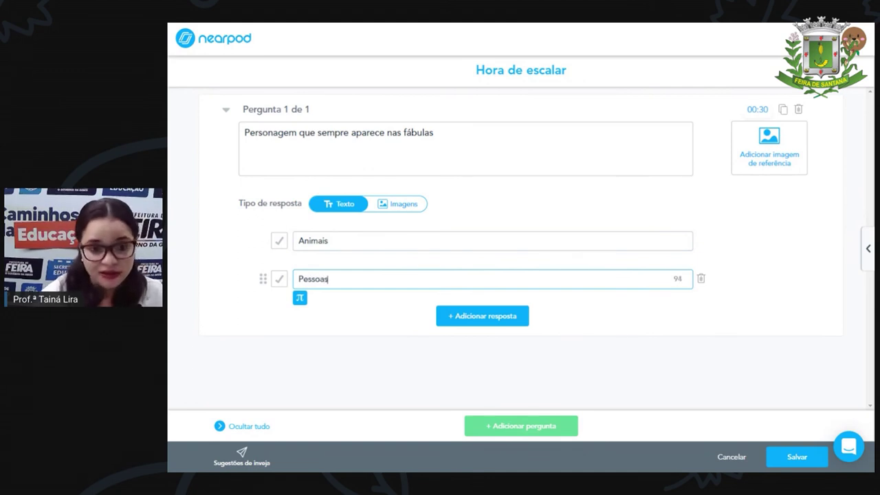
pyautogui.click(280, 243)
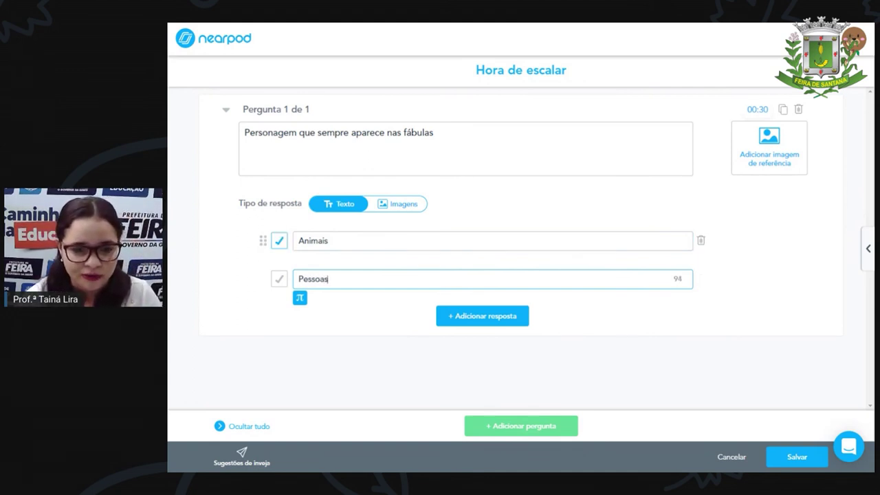
pyautogui.click(379, 355)
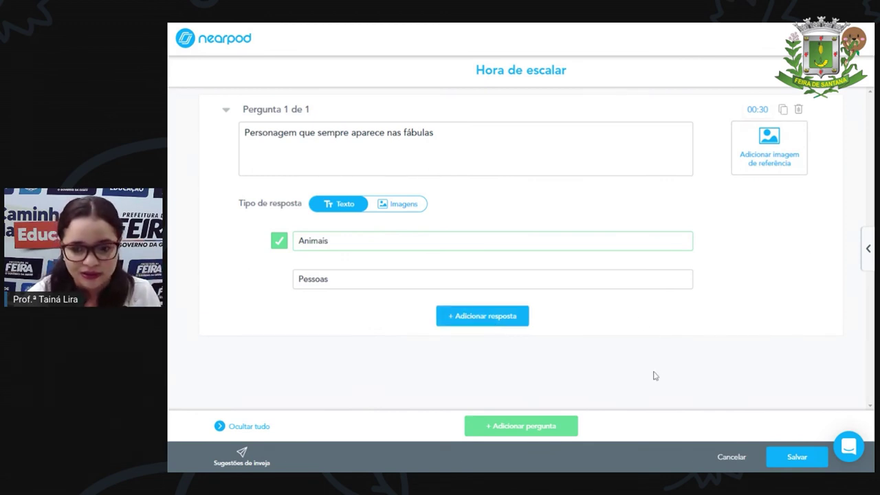
# Add a second question to the quiz with the text "Qual objeto ajudou o Príncipe a encontrar a Cinderela?"
pyautogui.click(504, 425)
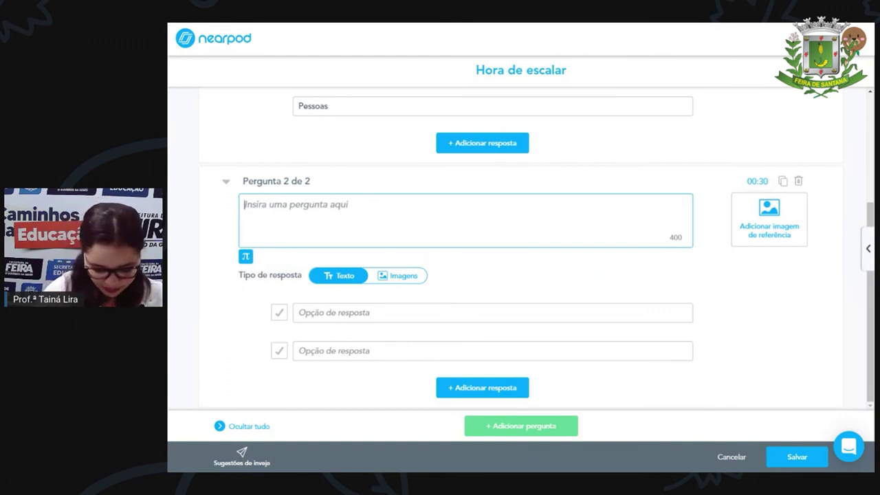
pyautogui.write('Qual')
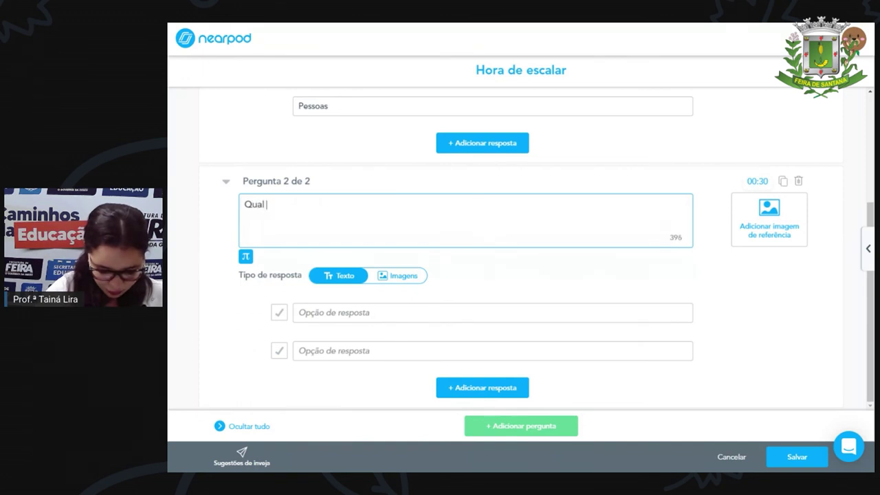
pyautogui.write(' objeto ')
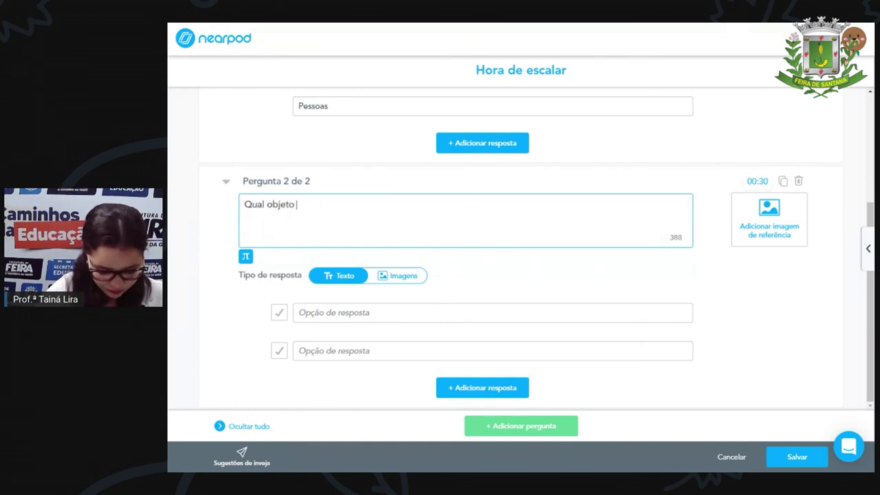
pyautogui.write('ajudou o ')
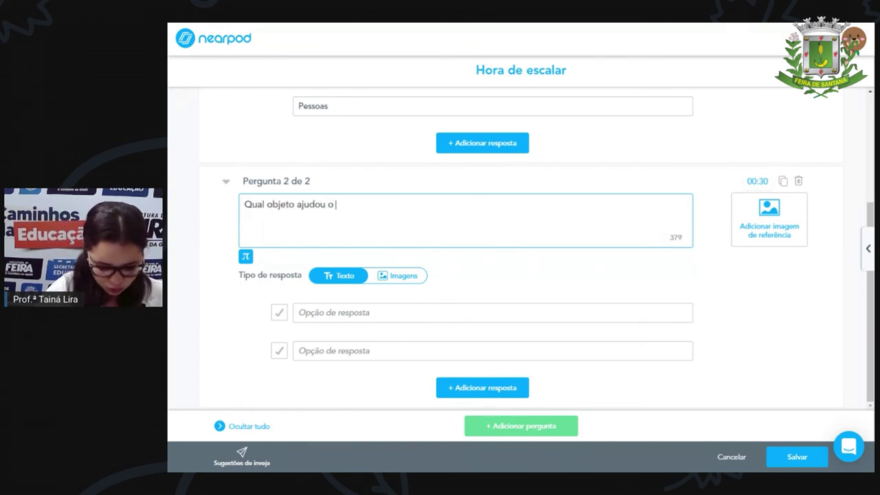
pyautogui.write('Príncip')
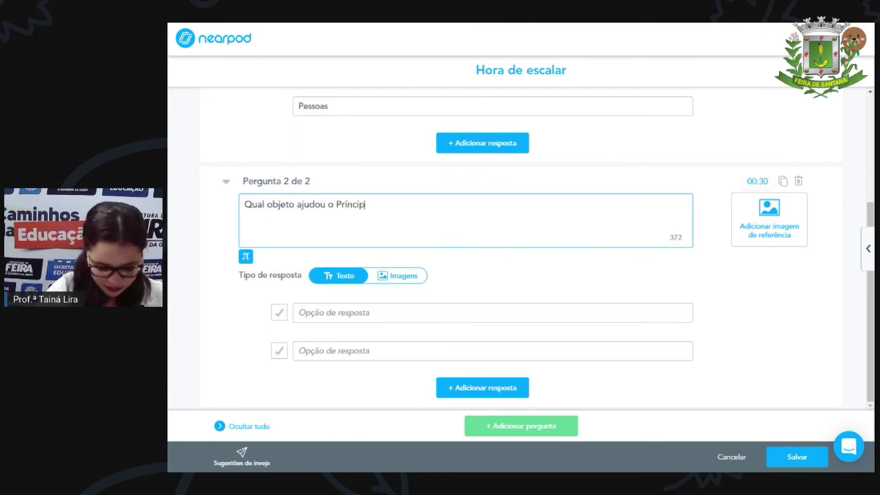
pyautogui.write('e')
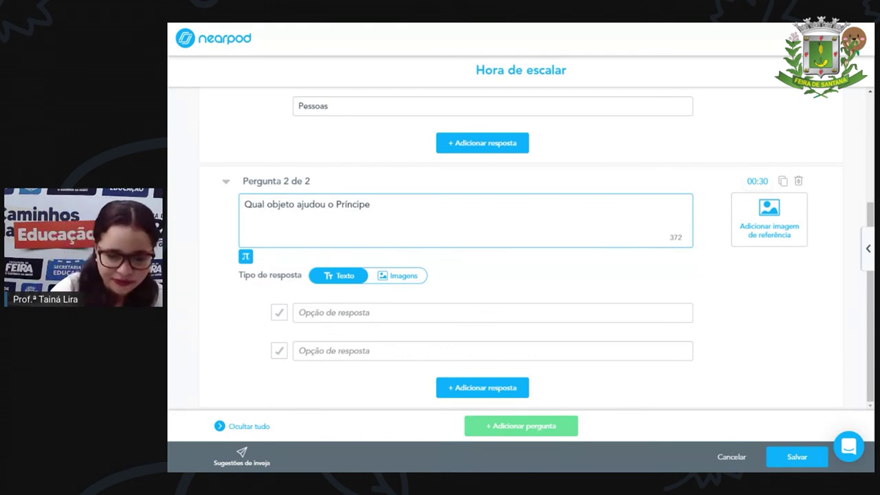
pyautogui.write('a encontrar')
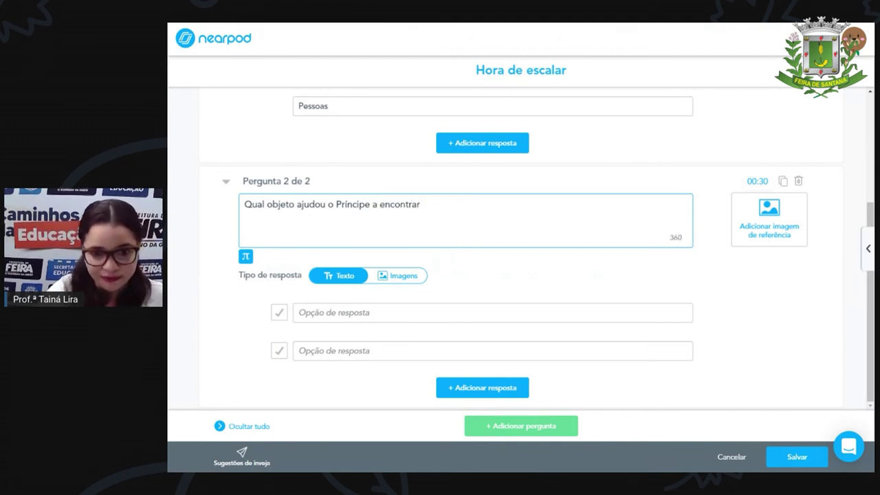
pyautogui.write('Cin')
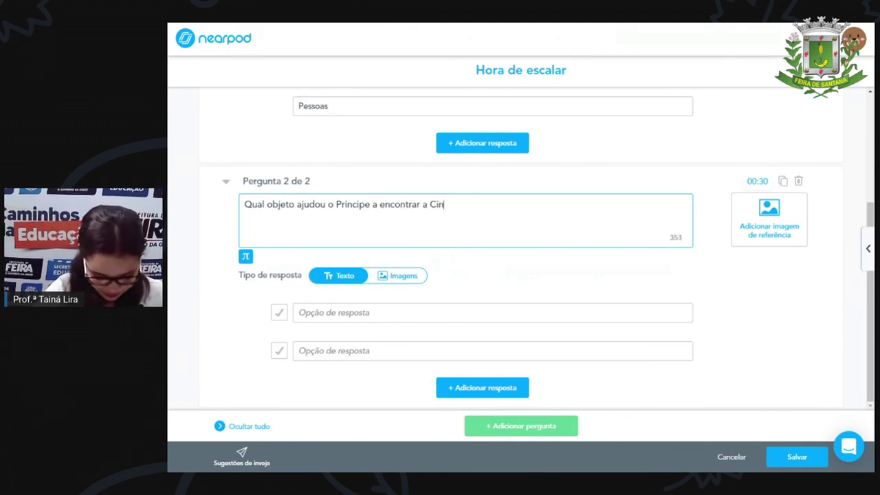
pyautogui.write('derela?')
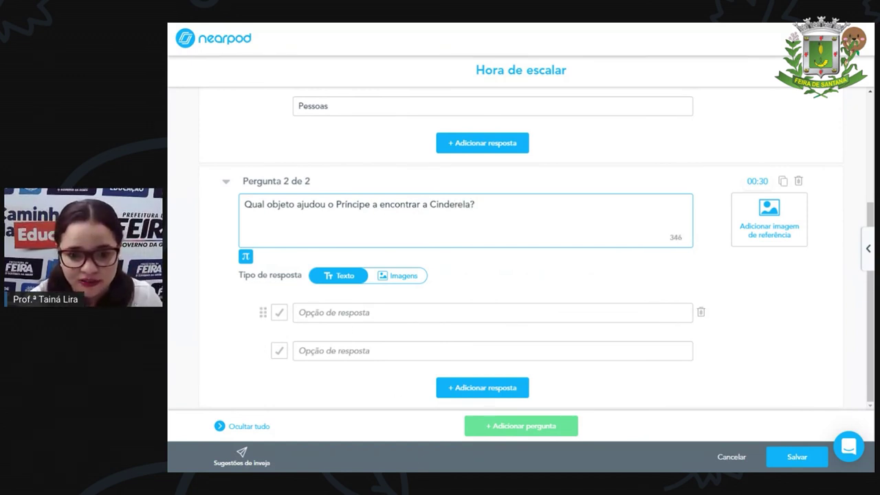
# Give the second question the text answers "Vassoura" and "Sapato de cristal" and mark "Sapato de cristal" as correct
pyautogui.click(300, 313)
pyautogui.write('Vassoura')
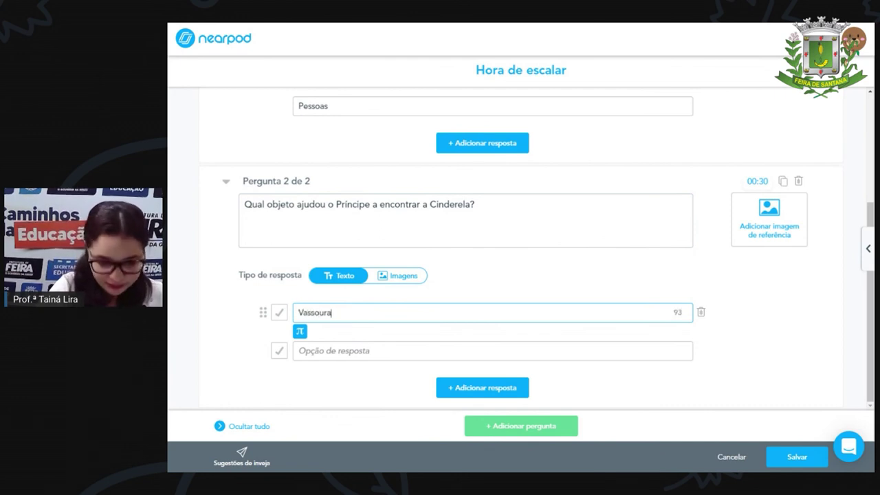
pyautogui.click(389, 351)
pyautogui.write('Sapato de cristal')
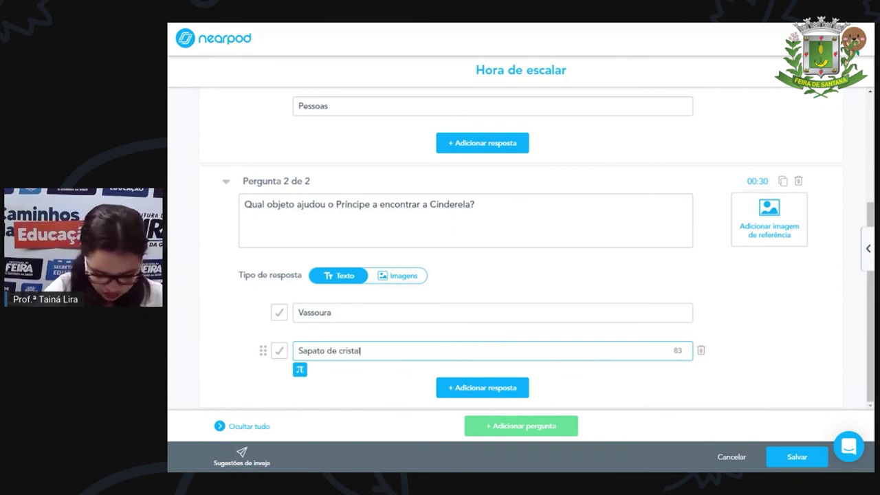
pyautogui.click(279, 351)
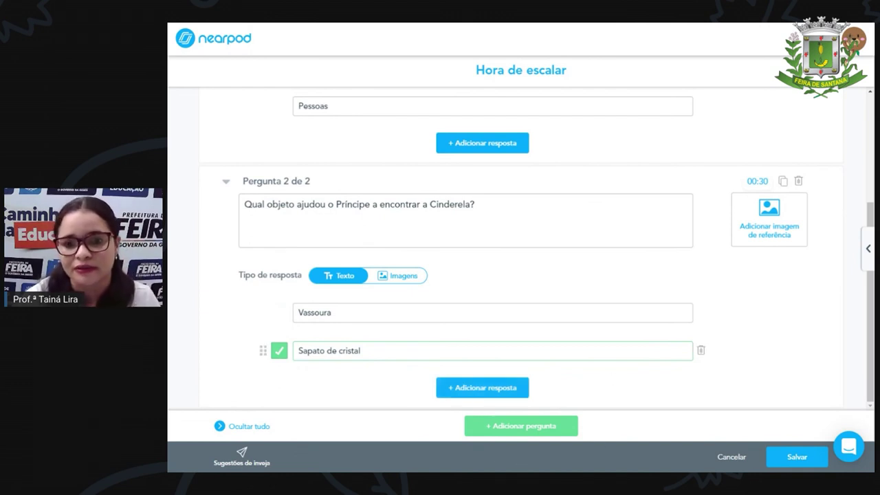
# Save the Hora de escalar activity and rename the untitled lesson as "Revisão"
pyautogui.click(798, 458)
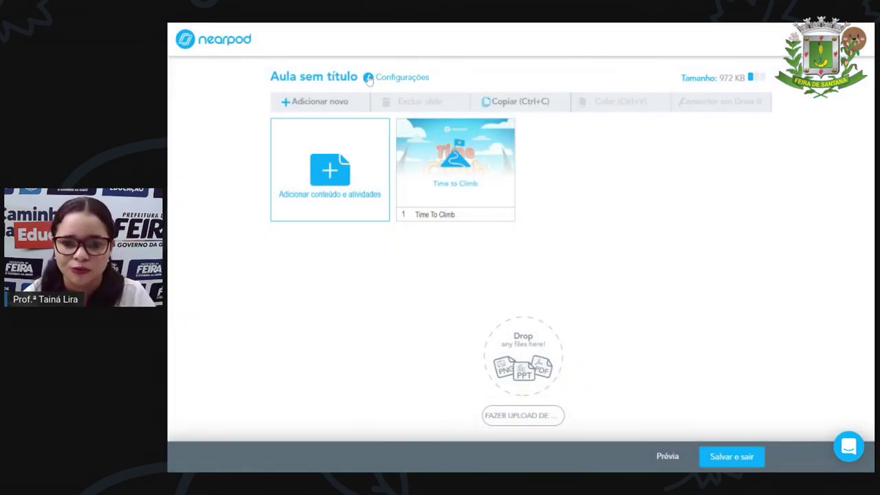
pyautogui.click(368, 78)
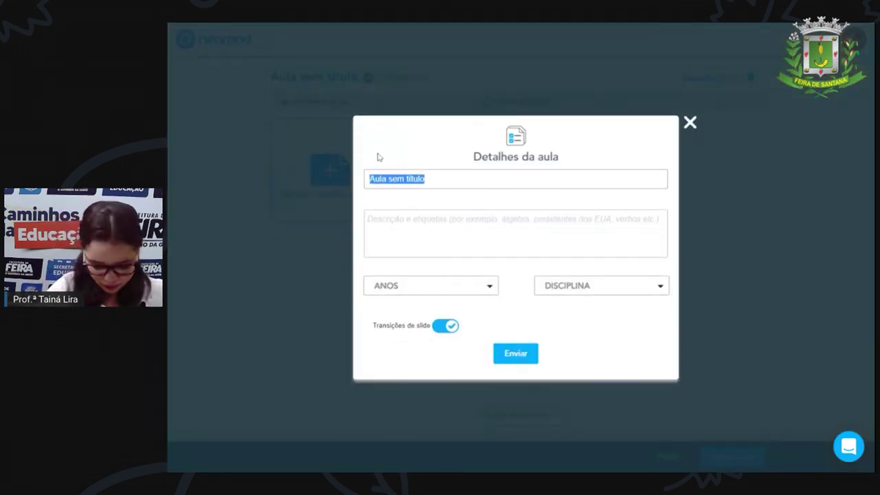
pyautogui.write('Revisão')
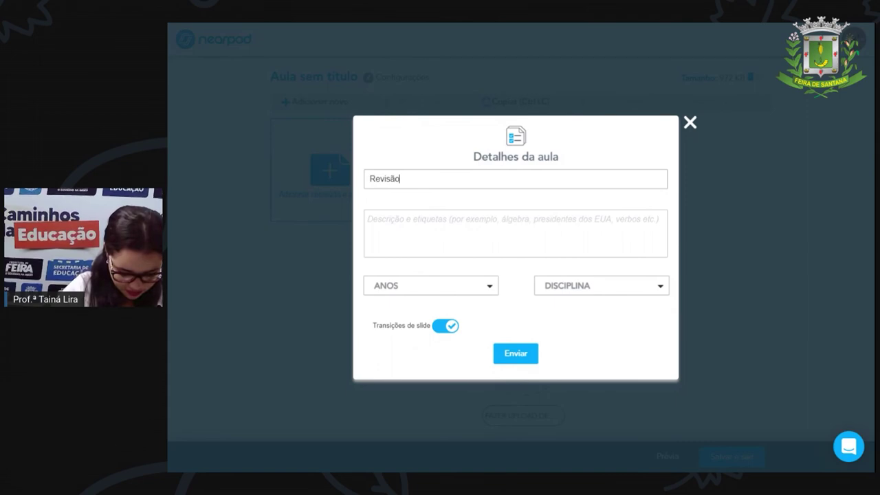
pyautogui.press('Return')
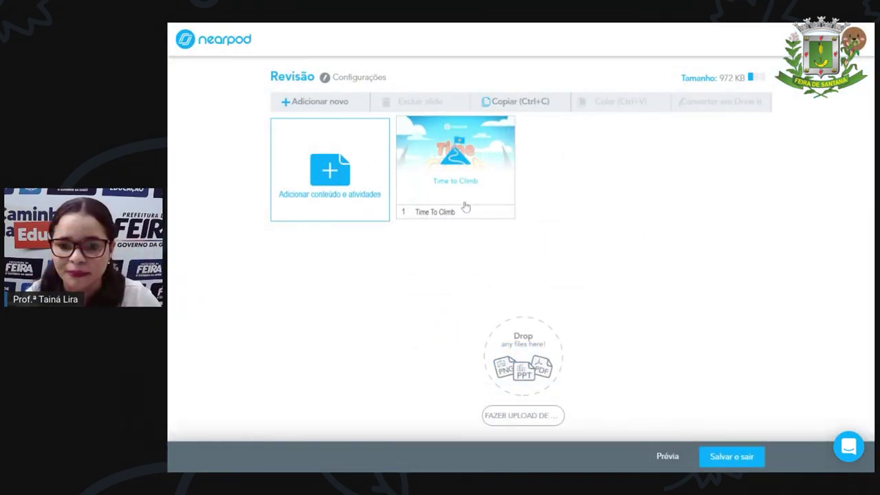
# Reopen the Time To Climb activity from the lesson and review its two questions and their answers
pyautogui.click(465, 205)
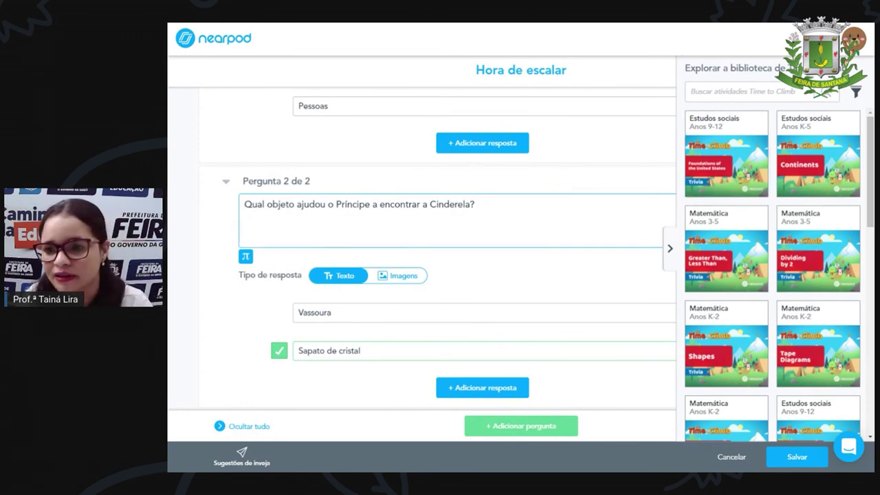
pyautogui.scroll(3, 628, 268)
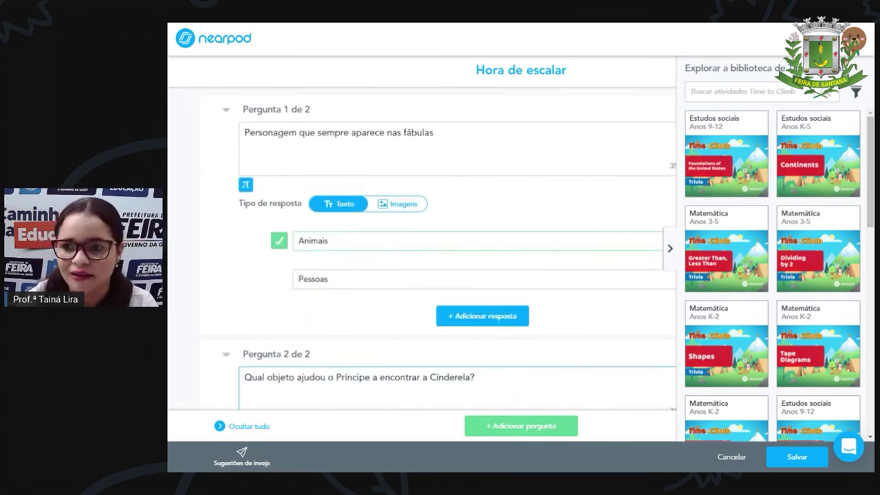
pyautogui.scroll(-3, 394, 248)
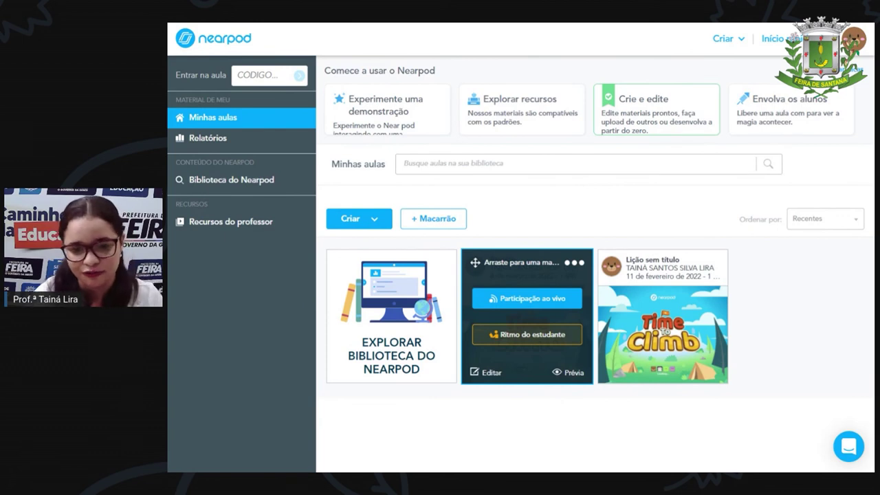
# Launch the new lesson as a live participation session and start the Time to Climb game with the connected players
pyautogui.click(540, 302)
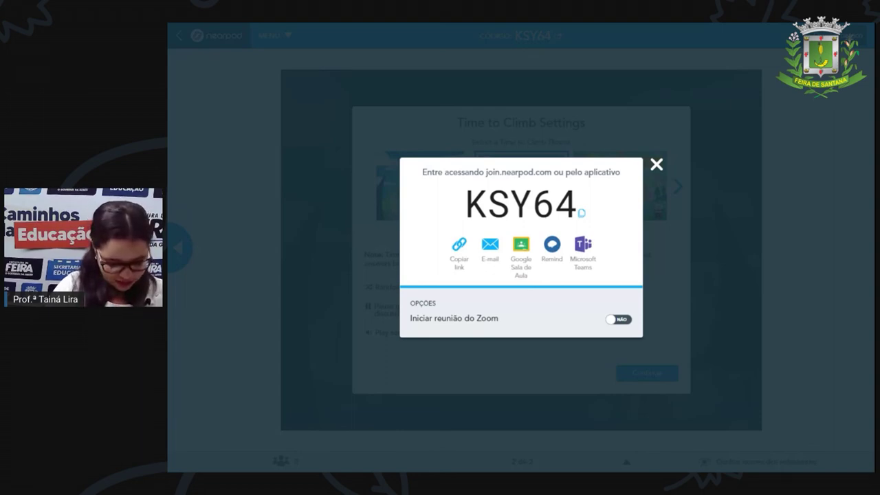
pyautogui.click(861, 388)
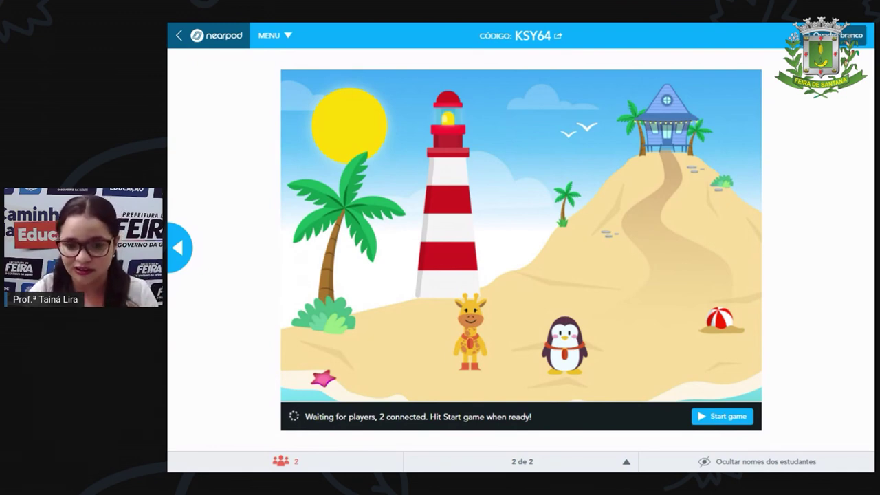
pyautogui.moveTo(452, 345)
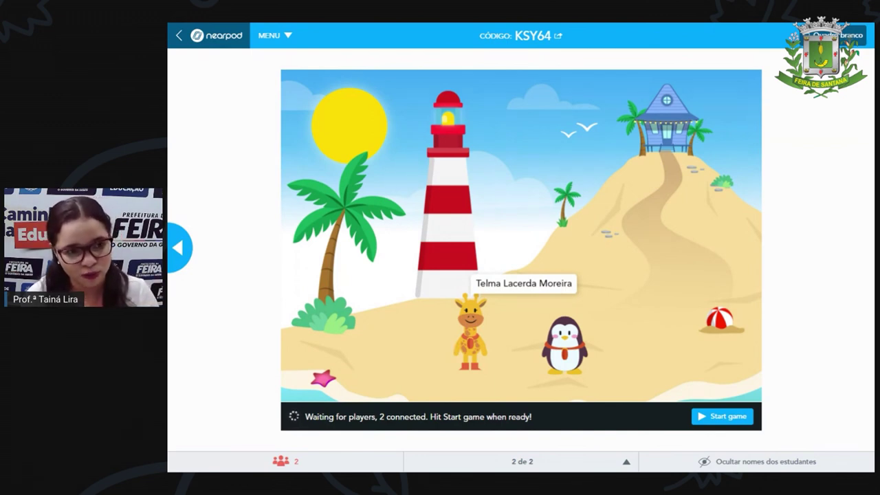
pyautogui.moveTo(566, 353)
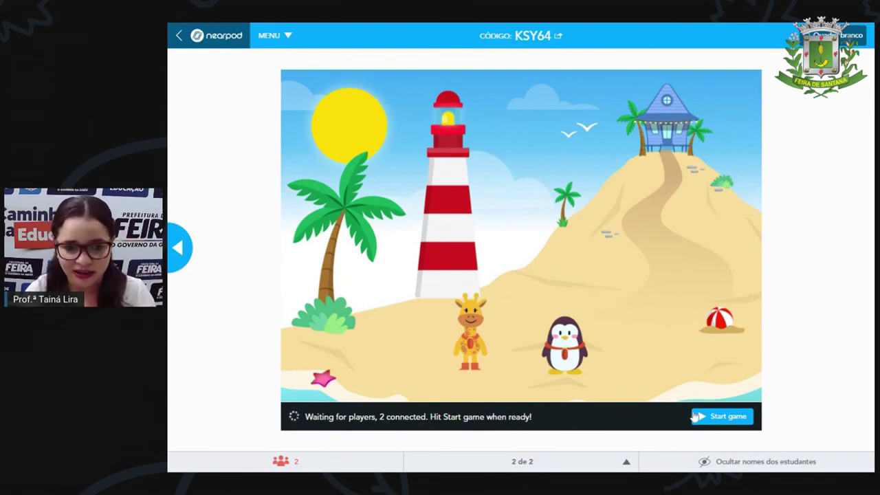
pyautogui.click(730, 420)
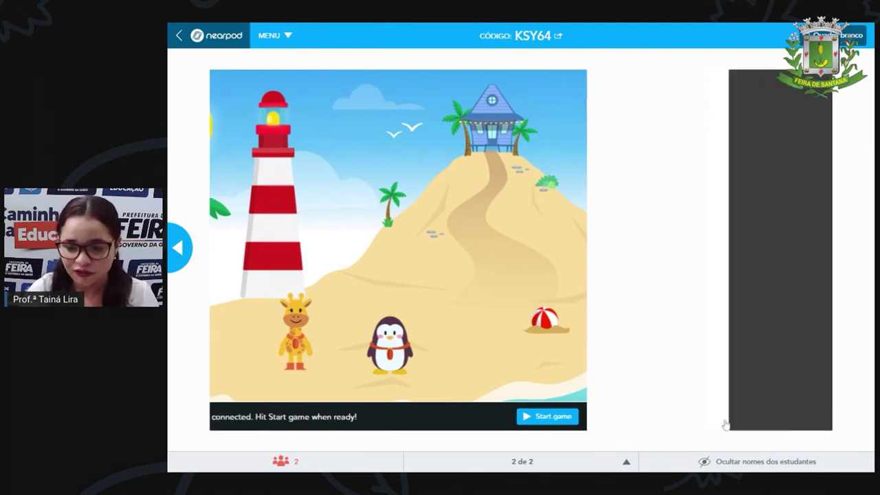